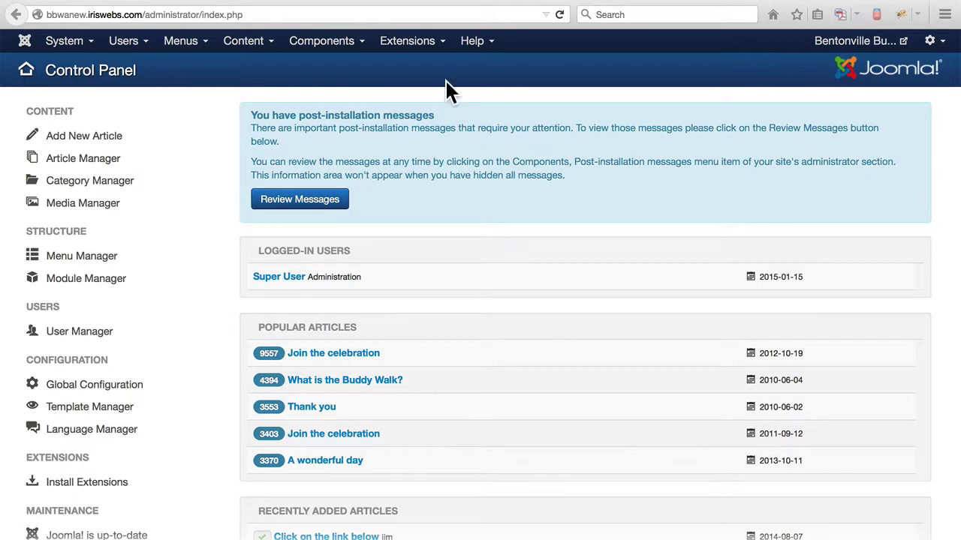
Go to the Extension Manager's Install page from the Extensions menu.
key(super+k)
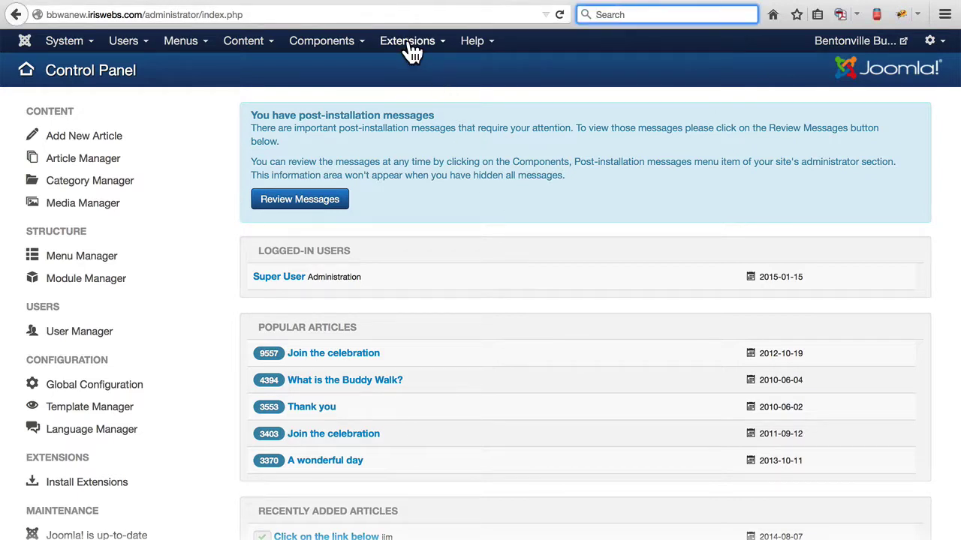
click(412, 46)
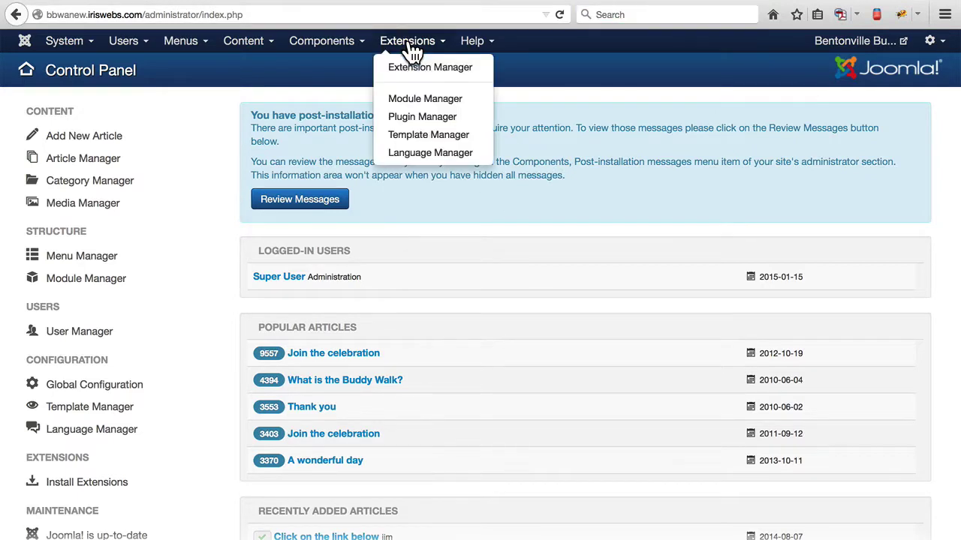
click(411, 66)
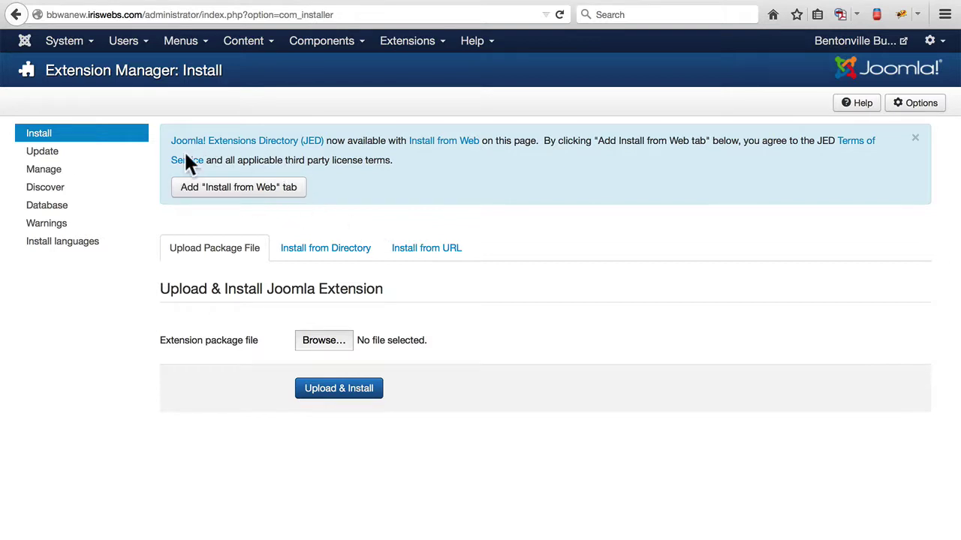
Enable Install from Web and install the JCE Editor 2.4.5 component from the directory.
click(240, 194)
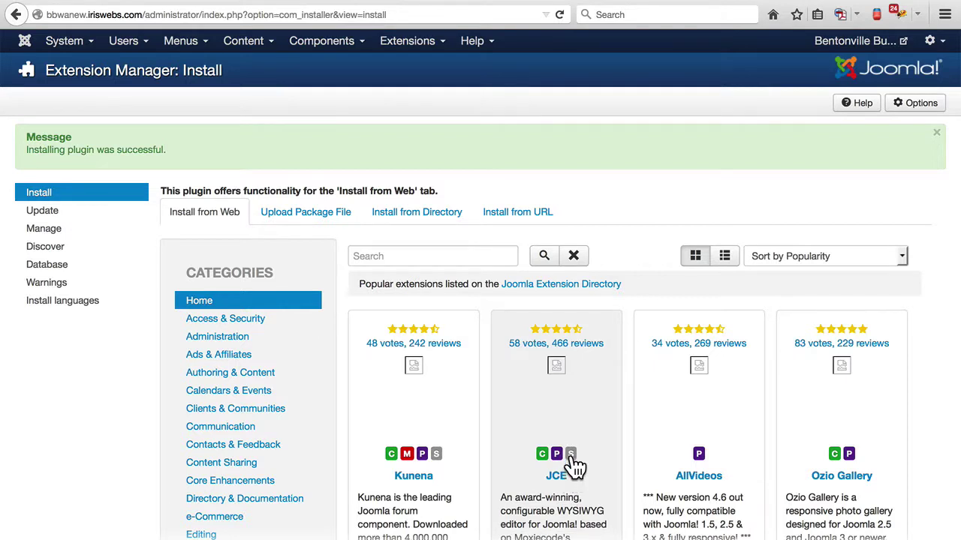
click(371, 256)
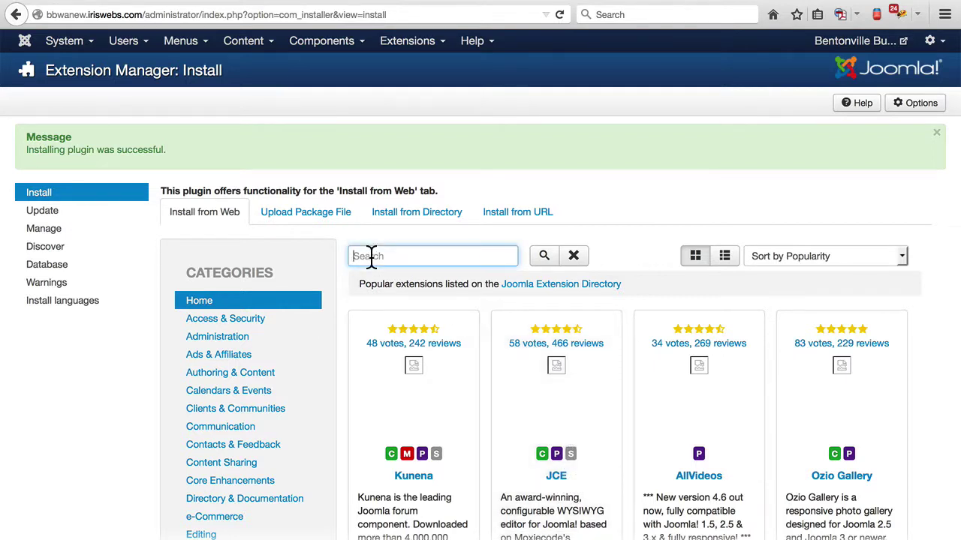
click(546, 408)
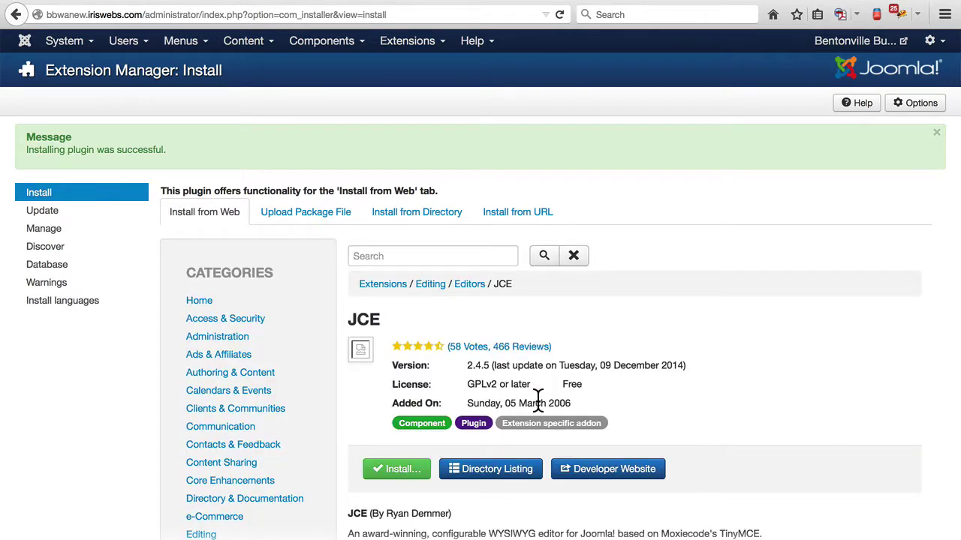
click(396, 470)
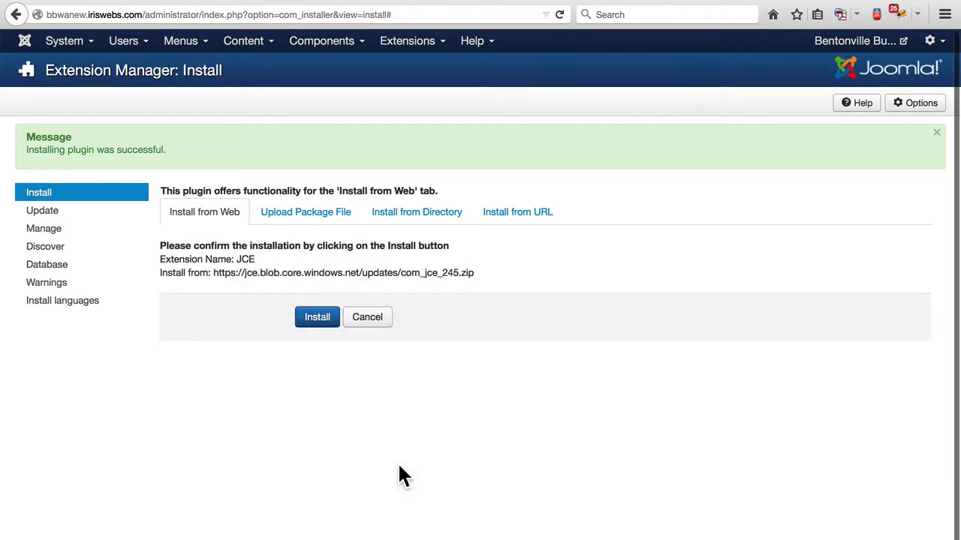
click(316, 321)
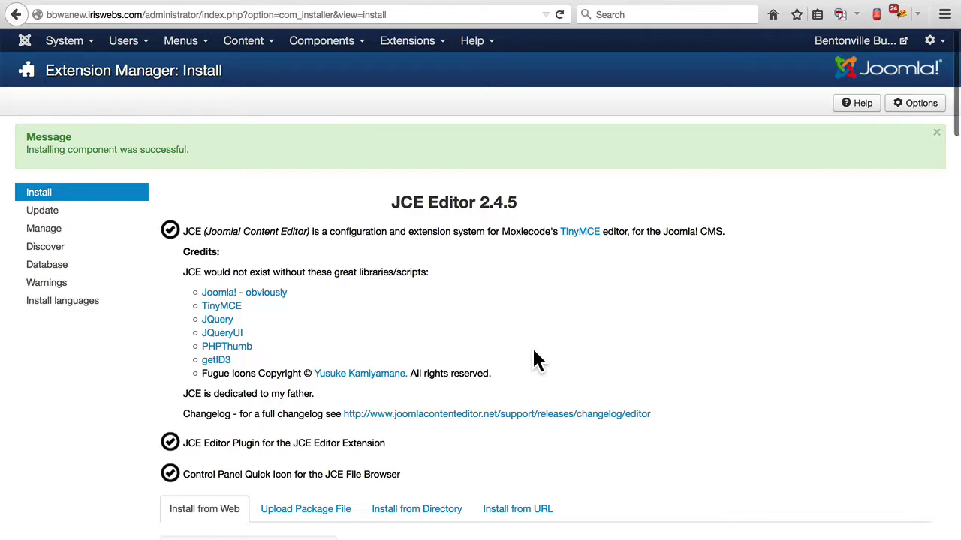
Search the web extension directory for 'Akeeba'.
scroll(533, 352, down, 2)
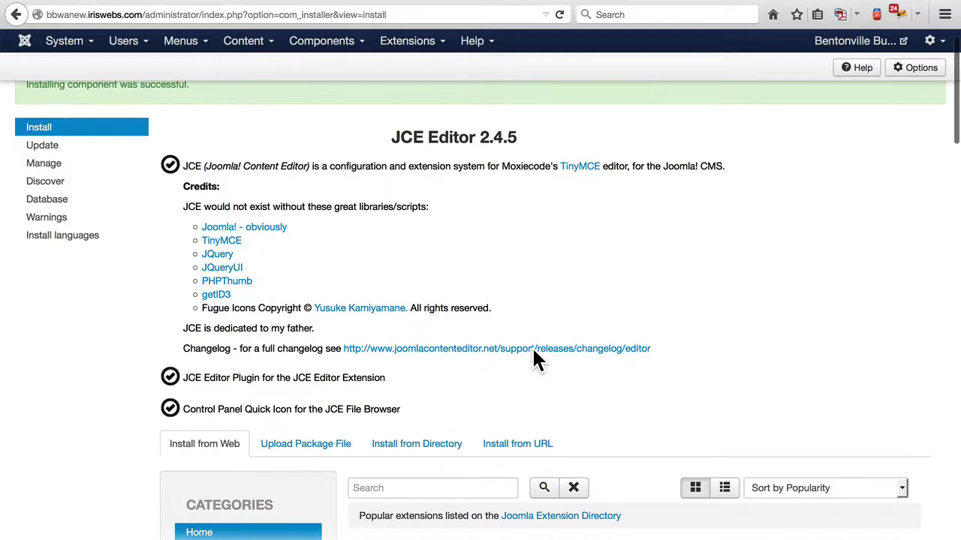
scroll(535, 360, down, 5)
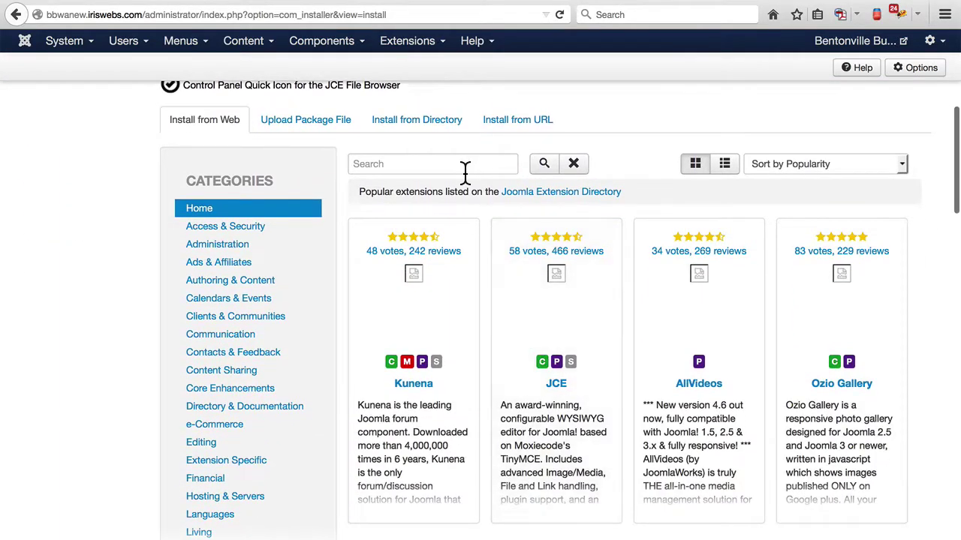
click(390, 164)
text(Akeeba)
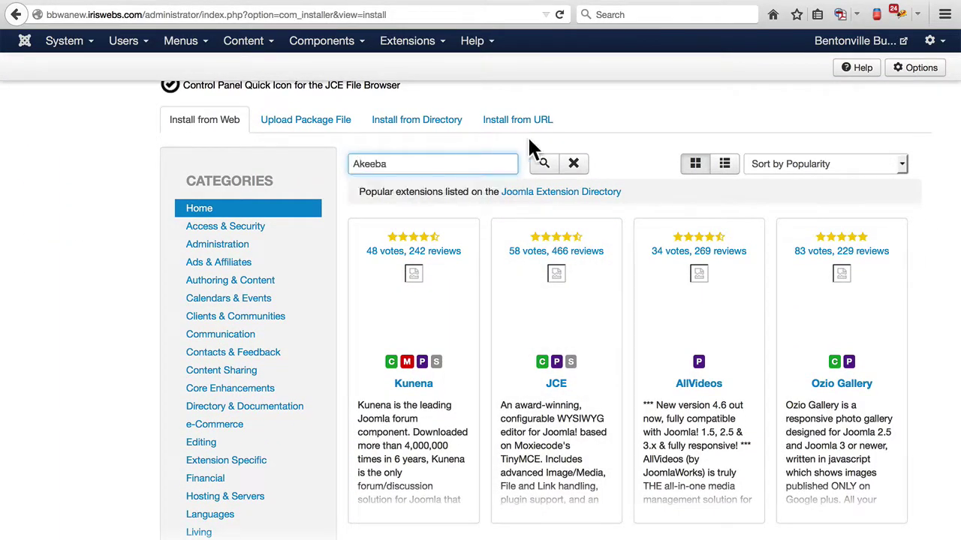
click(543, 164)
Install Akeeba Backup along with its FOF framework and Akeeba Strapper.
scroll(450, 361, down, 2)
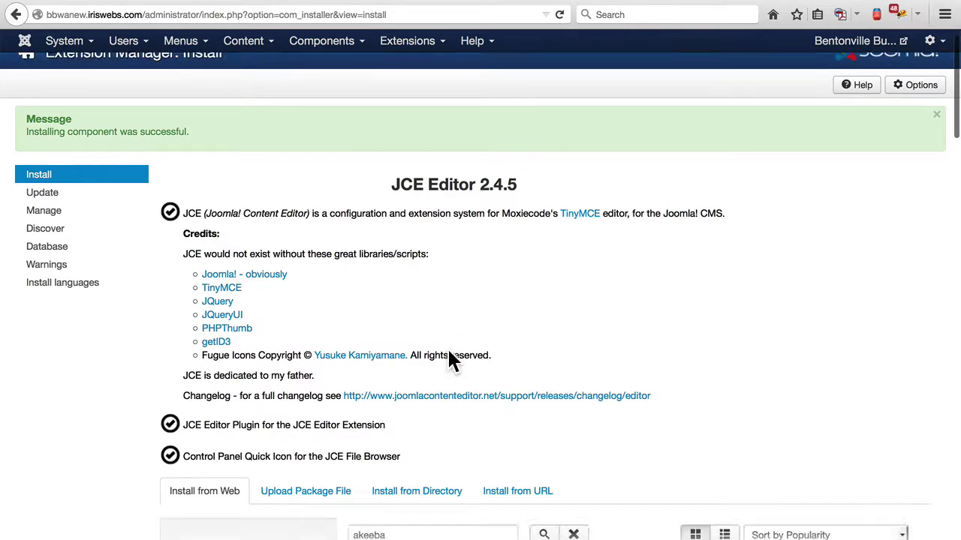
scroll(451, 360, down, 7)
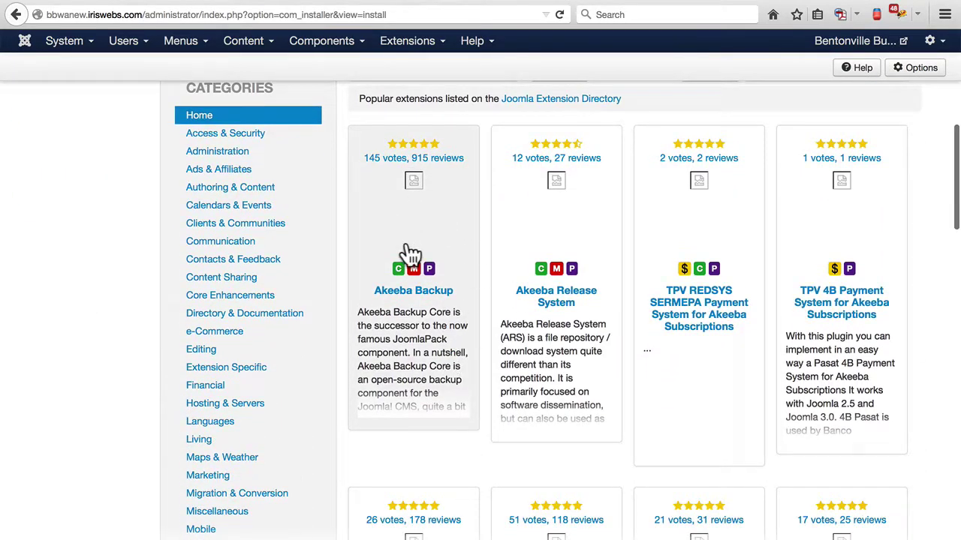
scroll(411, 251, up, 7)
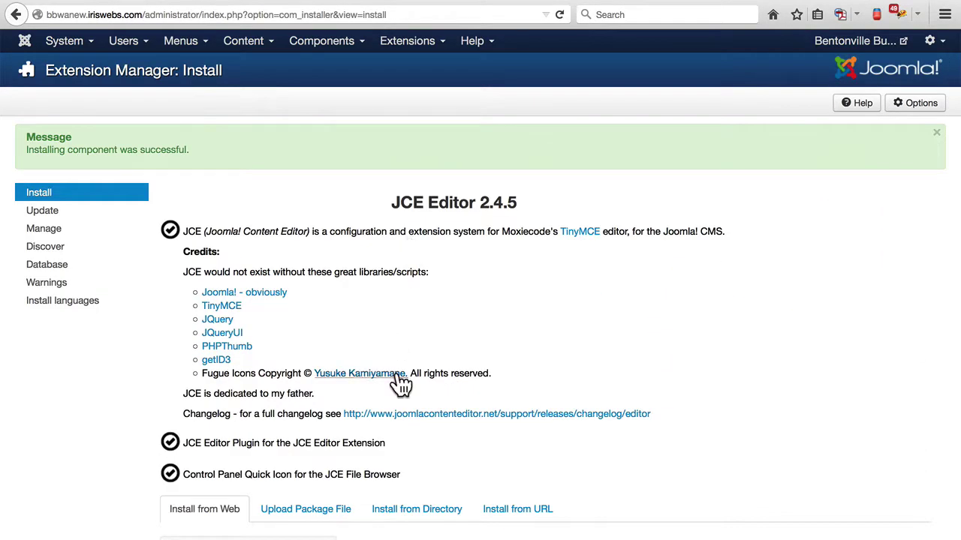
scroll(402, 383, down, 6)
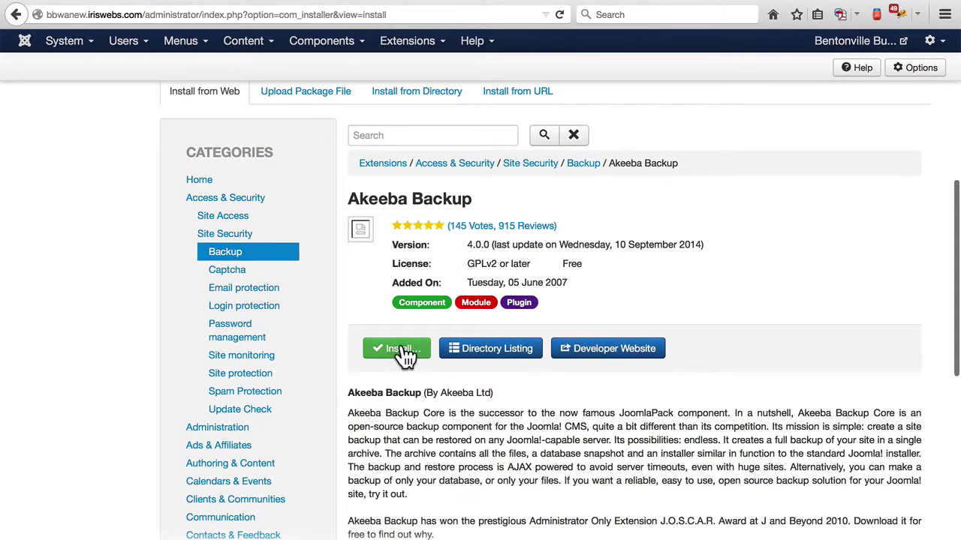
click(404, 349)
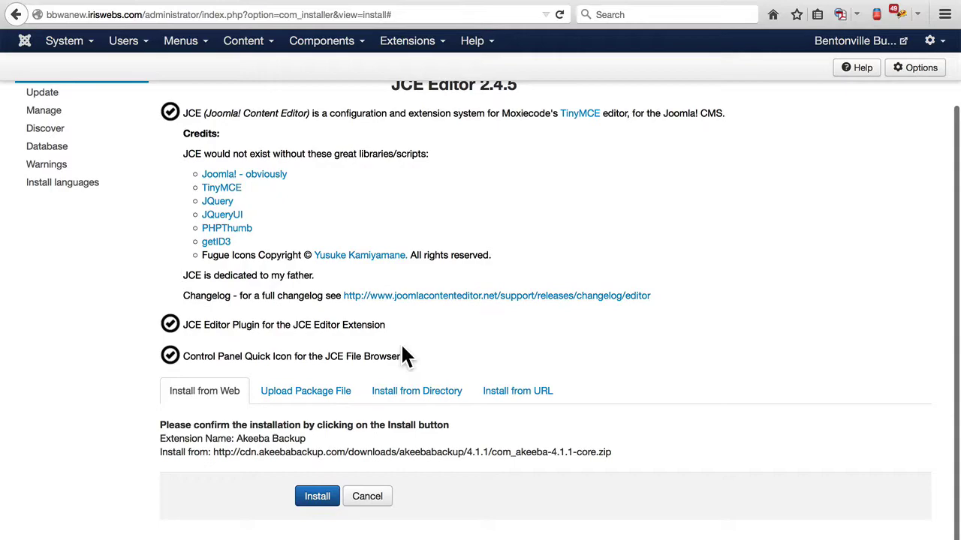
click(316, 496)
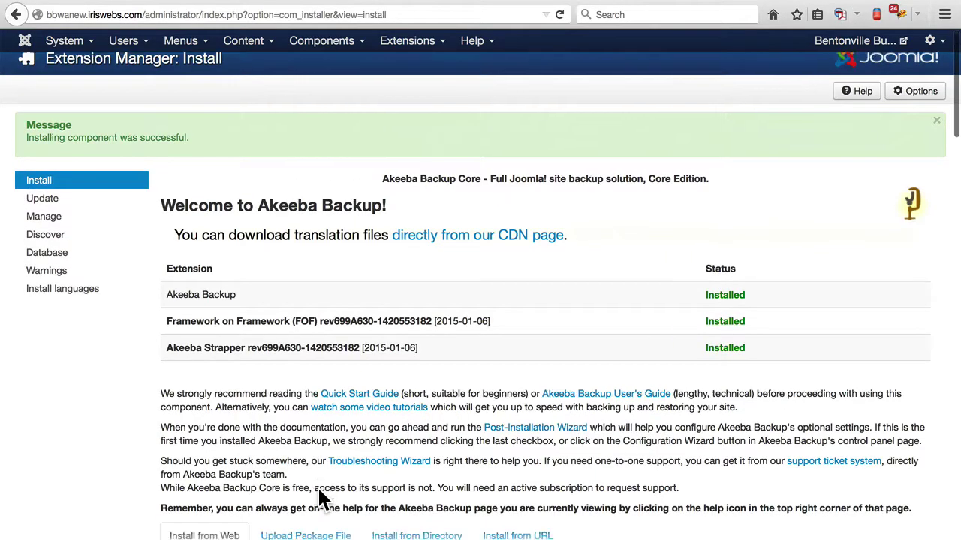
scroll(319, 496, down, 3)
scroll(318, 490, down, 9)
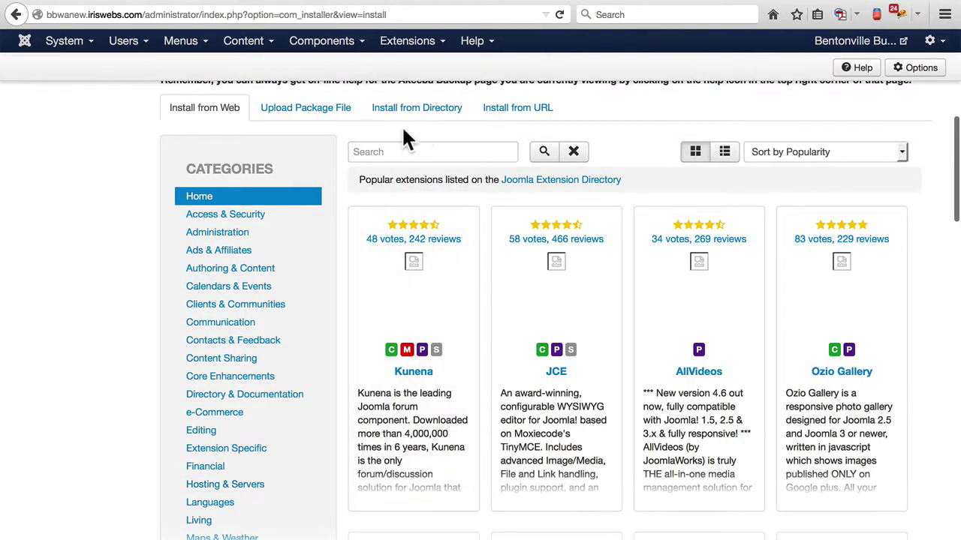
Search the directory for 'admin tools' and install Admin Tools 3.4.3 with its system plugin.
click(375, 152)
text(admin)
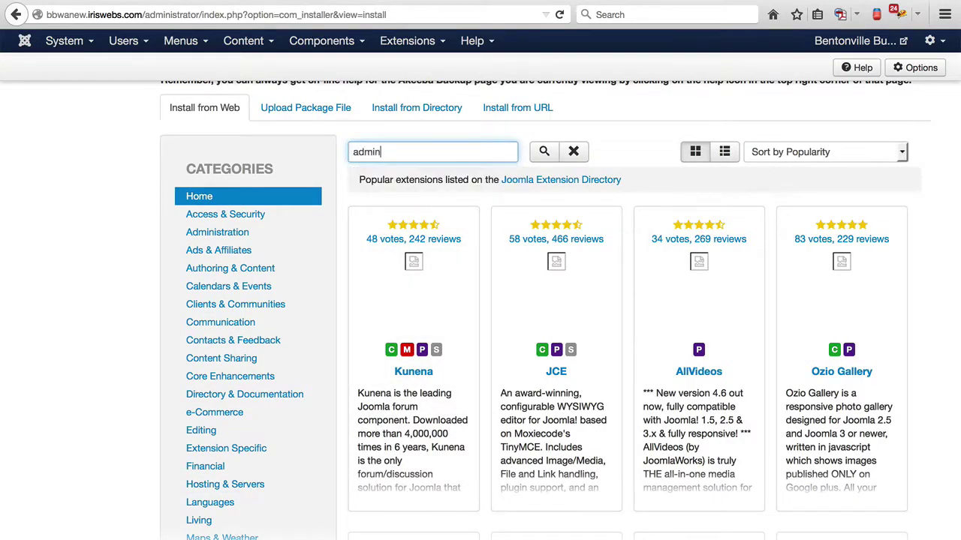
text( tools)
click(543, 152)
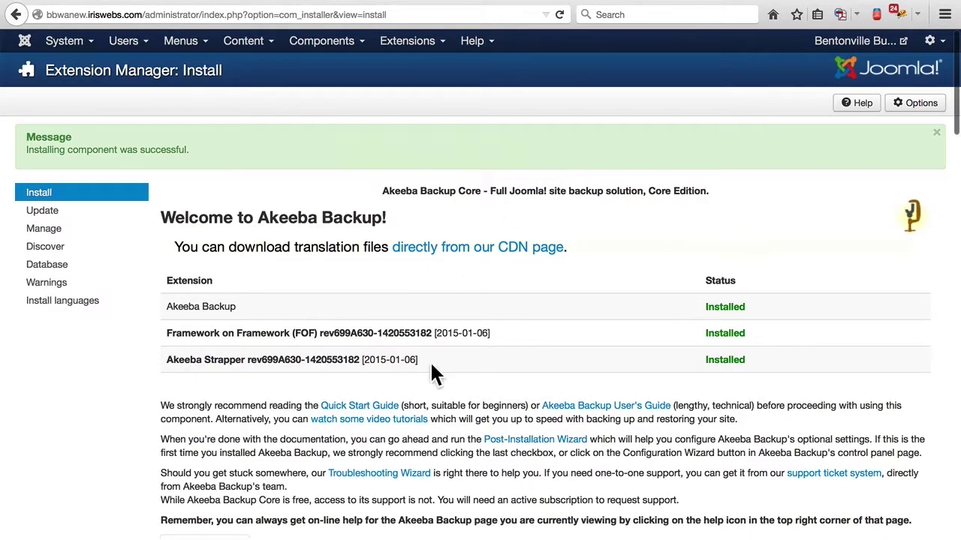
scroll(424, 420, down, 1)
scroll(420, 437, down, 5)
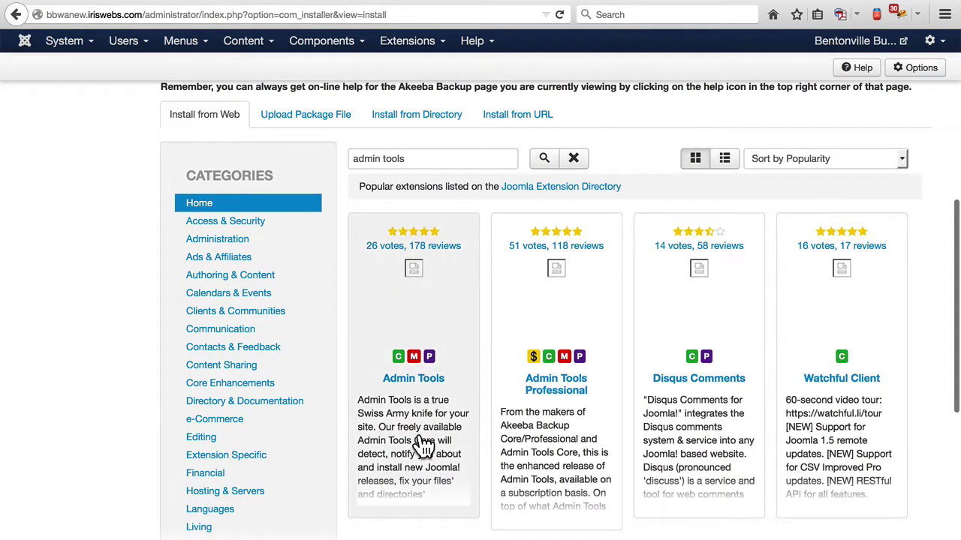
scroll(401, 350, up, 6)
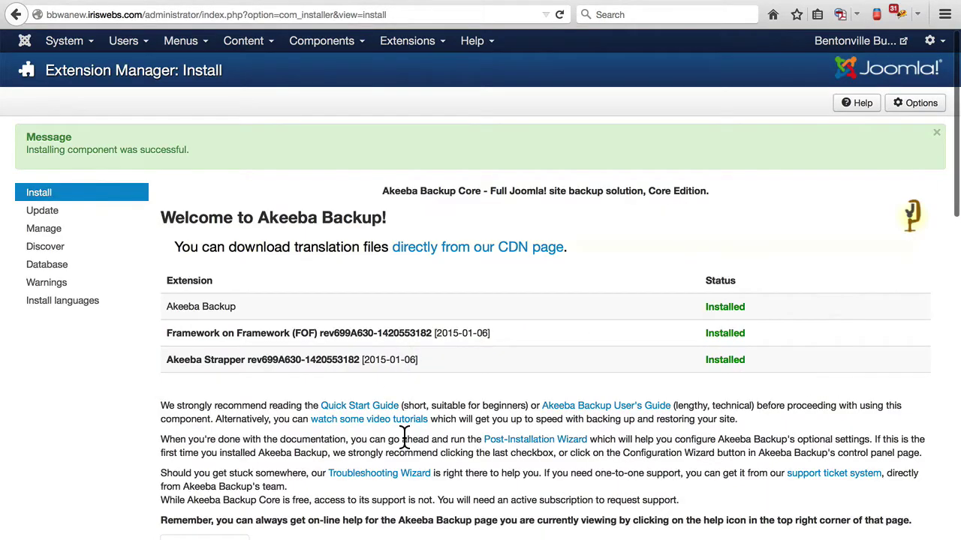
scroll(403, 436, down, 6)
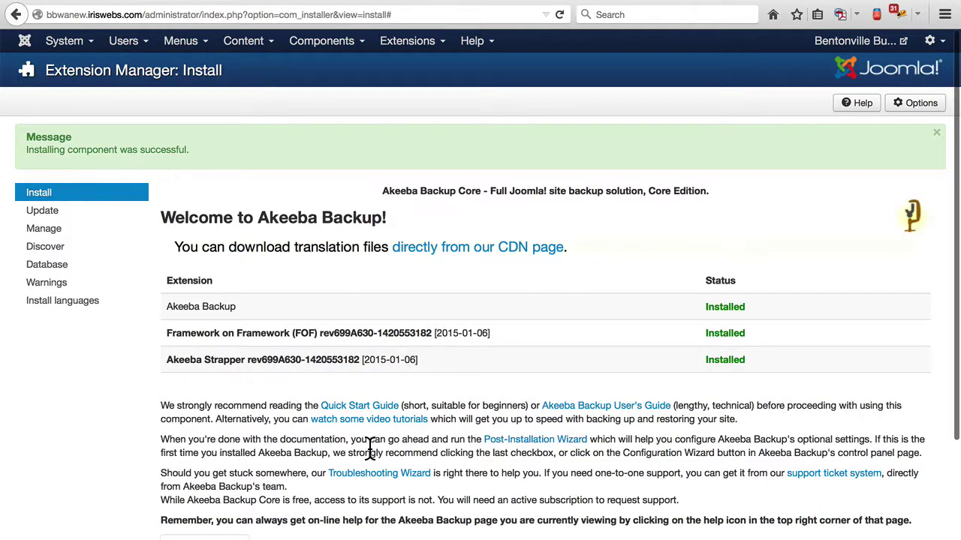
scroll(370, 449, down, 3)
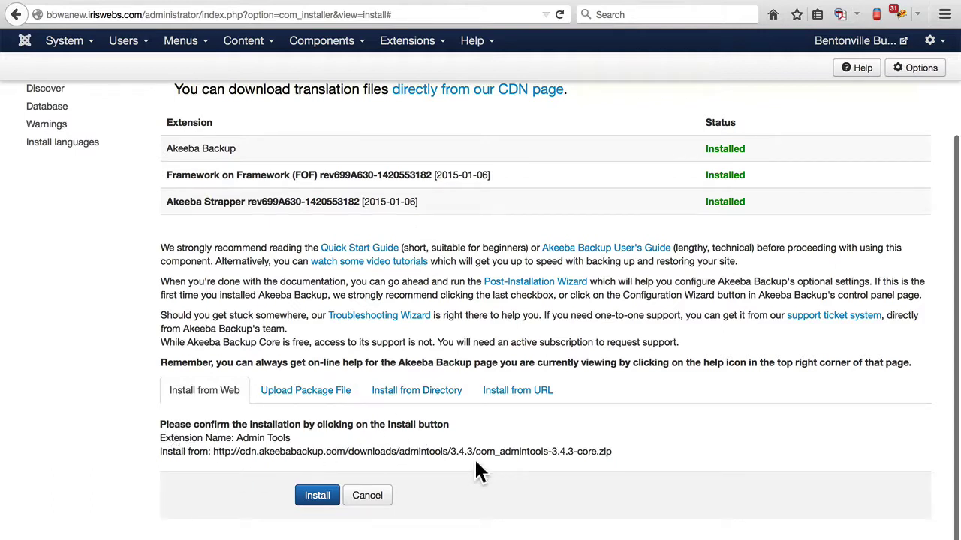
click(319, 492)
scroll(594, 418, down, 6)
scroll(596, 360, up, 3)
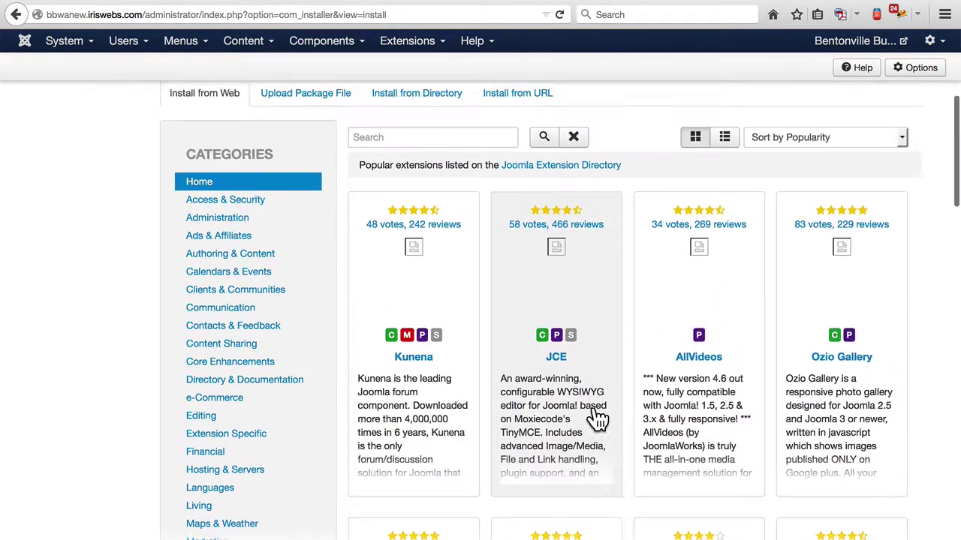
Search for 'nonumber' and install NoNumber Extension Manager from the web directory.
scroll(599, 418, up, 1)
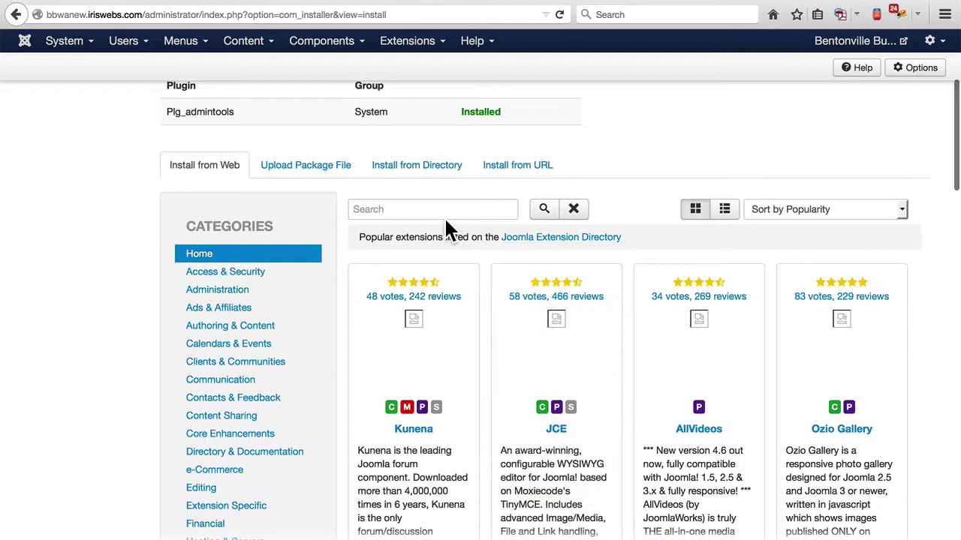
click(371, 209)
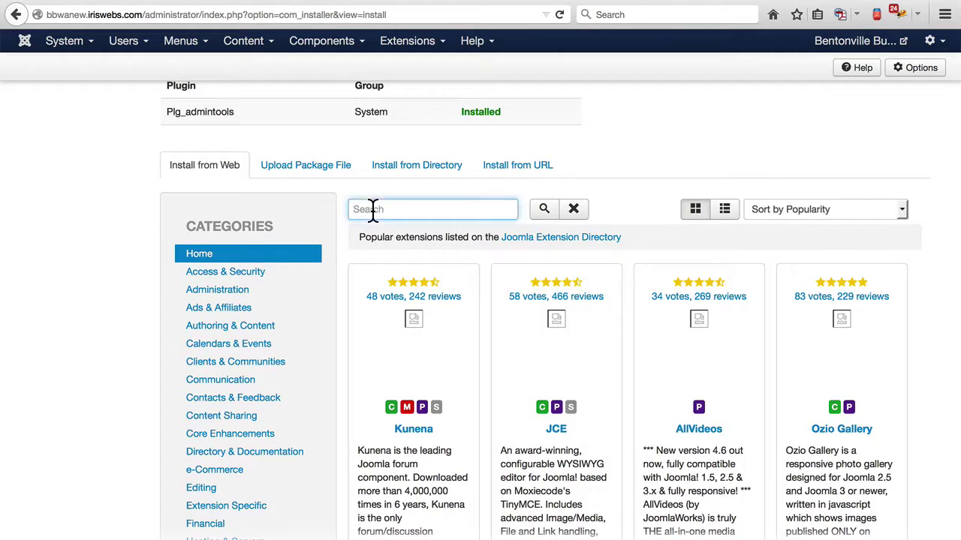
text(nu)
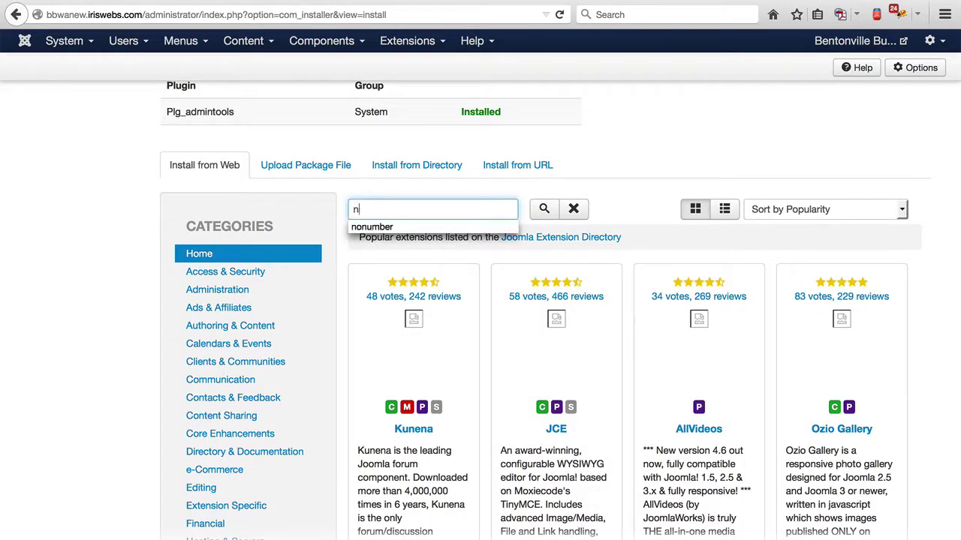
key(BackSpace)
text(nonumber)
click(543, 209)
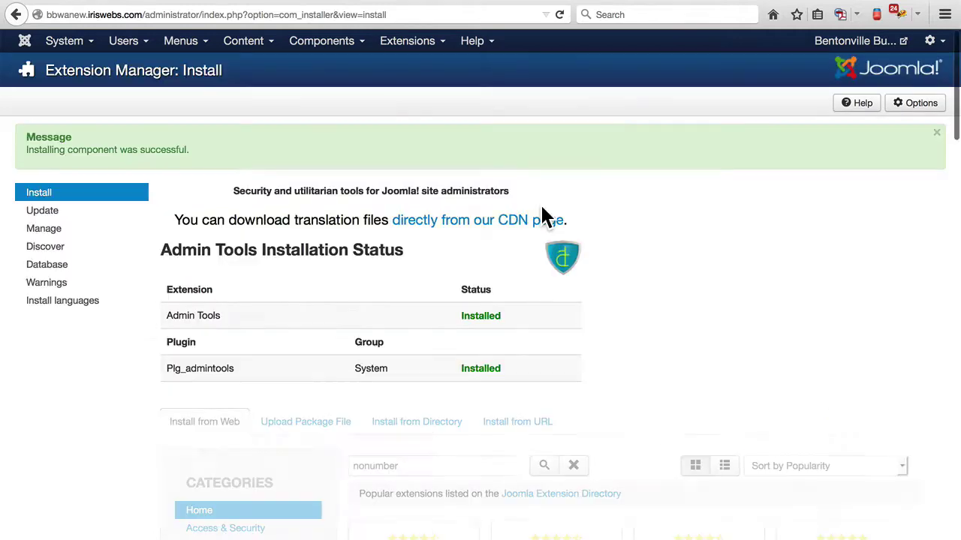
scroll(422, 353, down, 5)
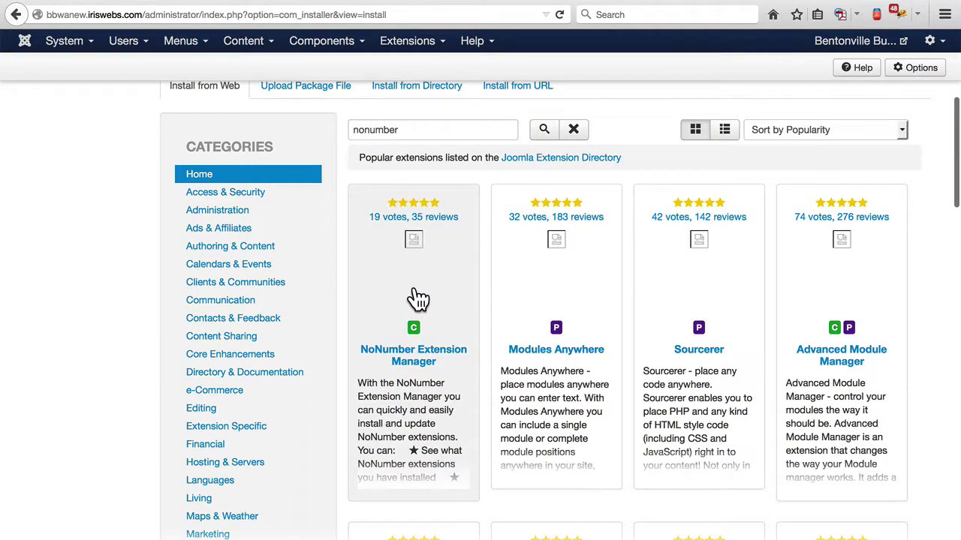
click(412, 298)
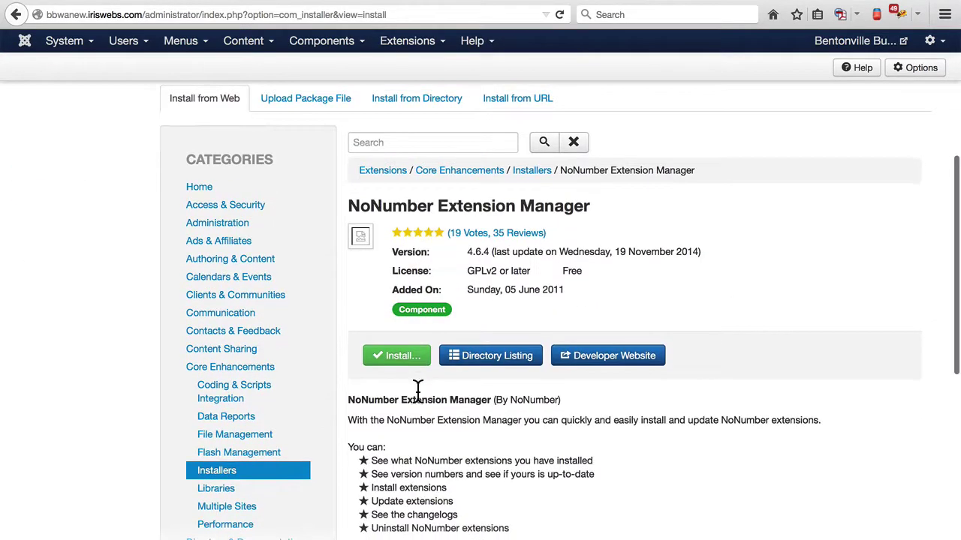
click(404, 359)
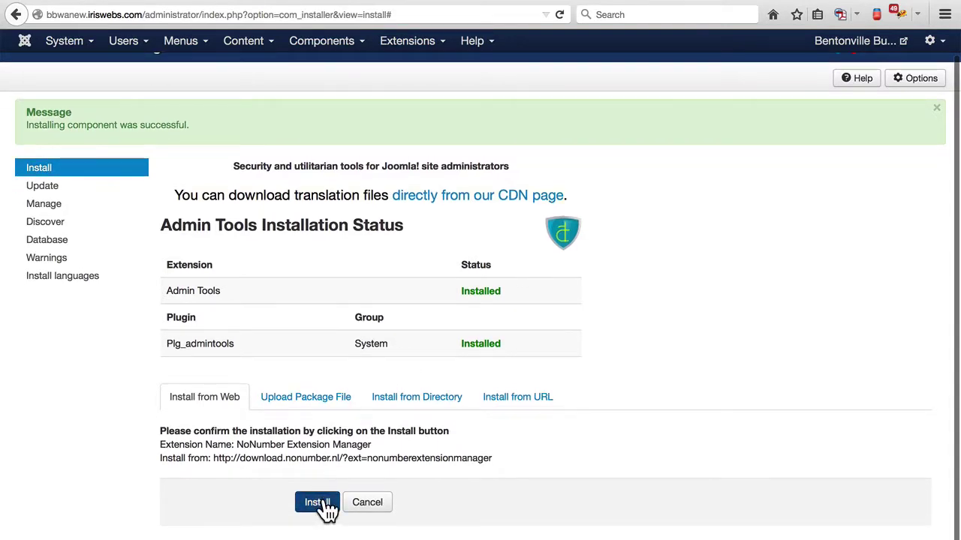
click(317, 502)
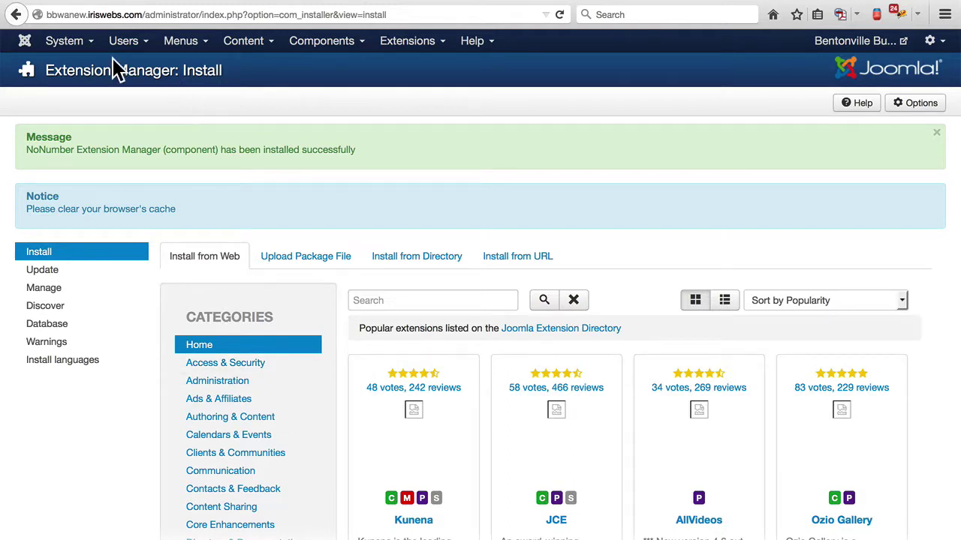
Set Default Editor to 'Editor - JCE' in System > Global Configuration.
click(65, 45)
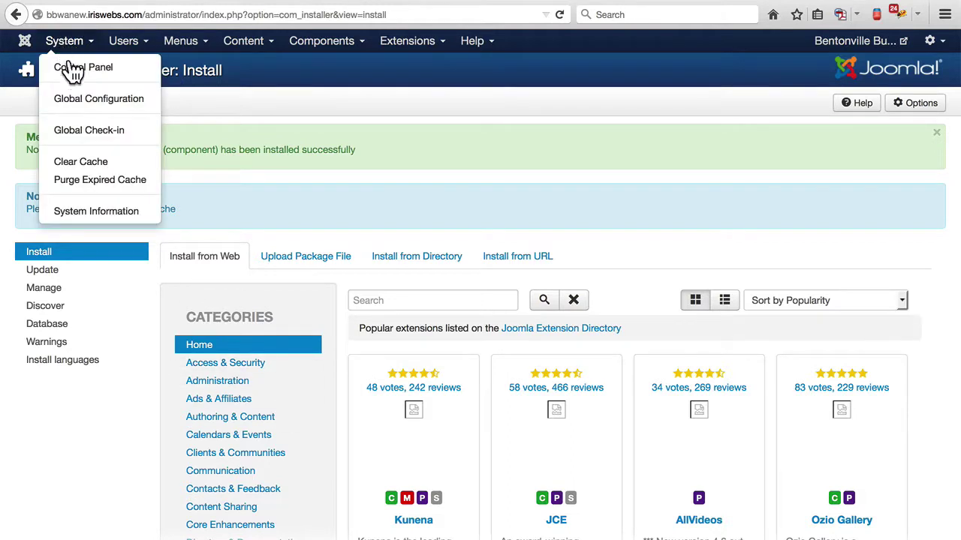
click(89, 105)
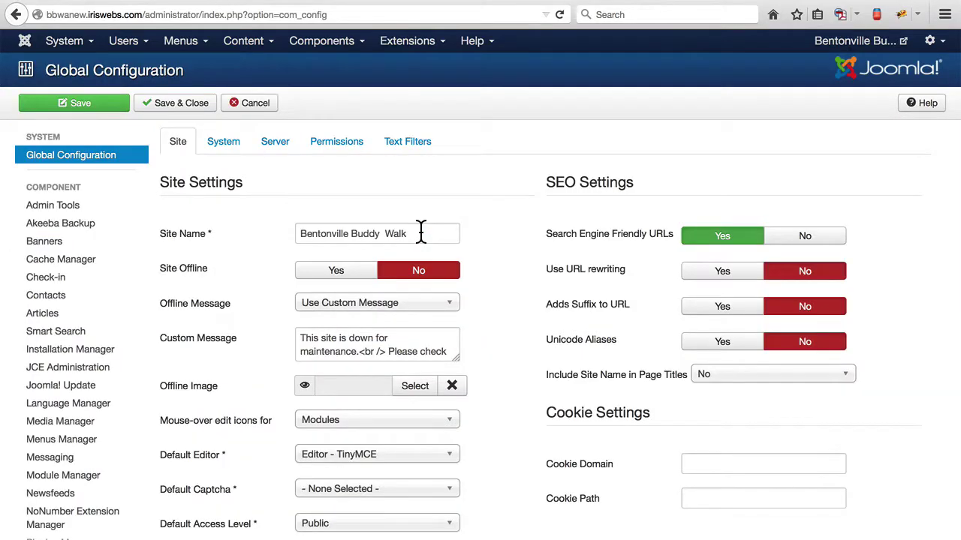
scroll(484, 354, down, 3)
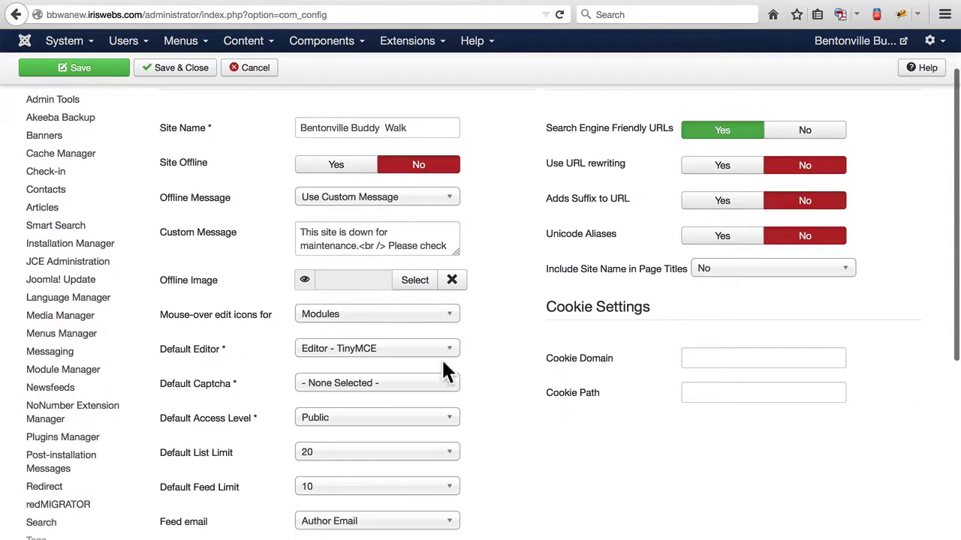
click(449, 354)
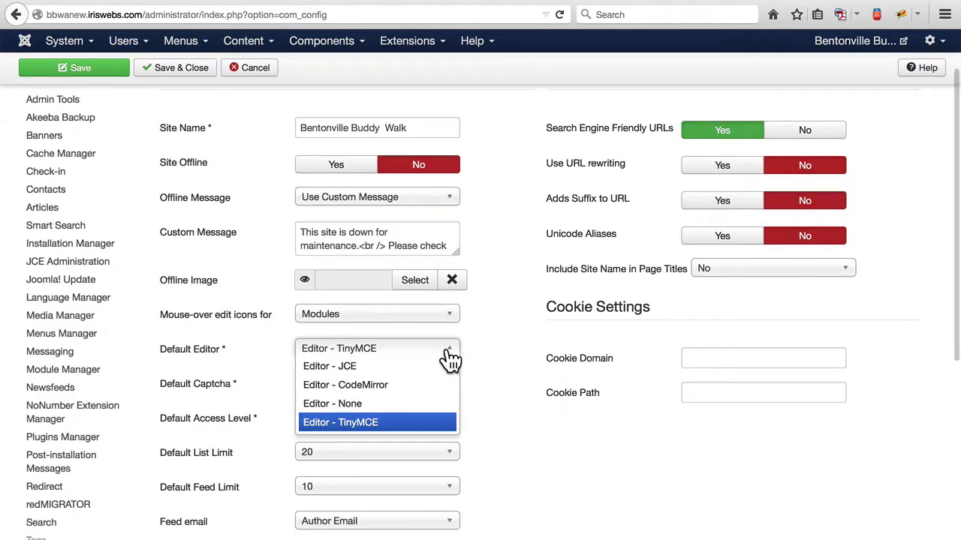
click(351, 368)
scroll(534, 394, up, 3)
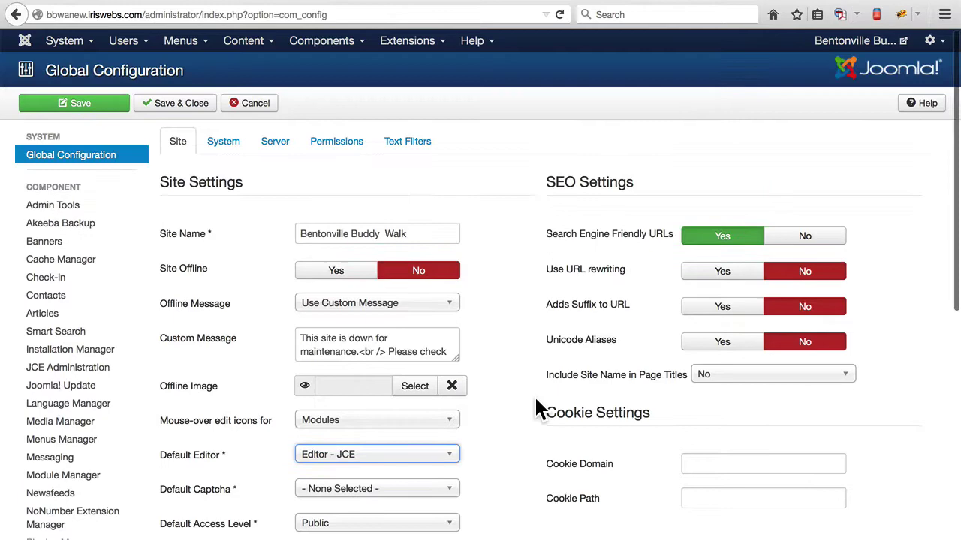
Save the configuration, then install Add to Menu via NoNumber Extension Manager.
click(184, 103)
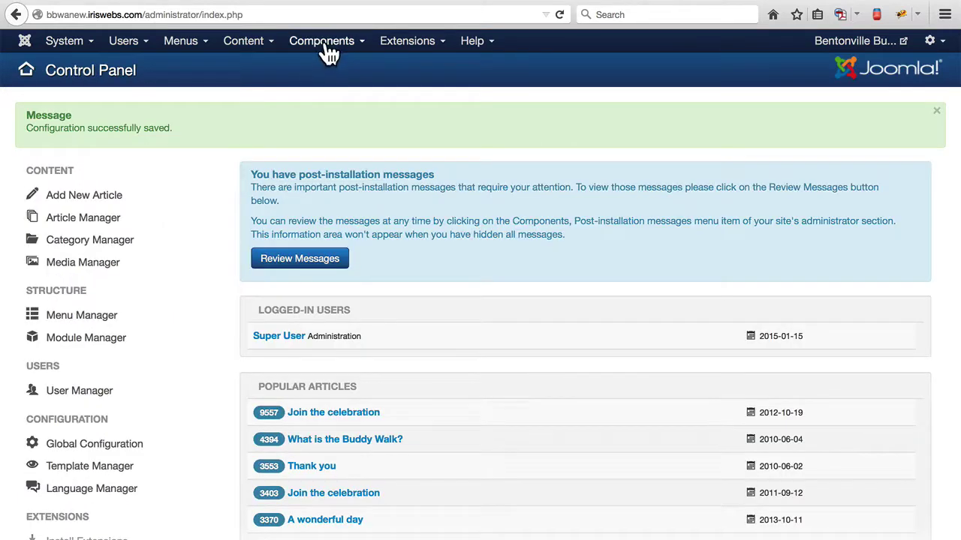
click(324, 43)
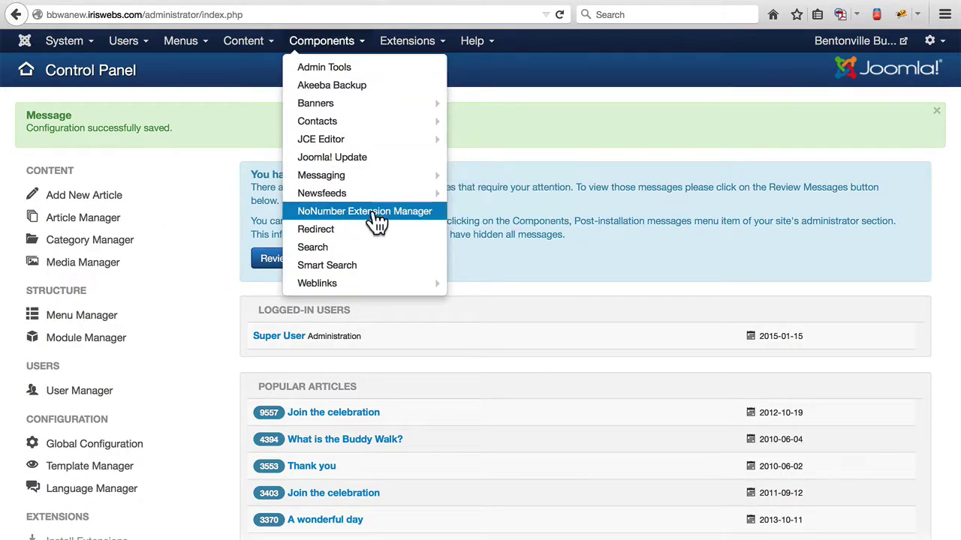
click(373, 211)
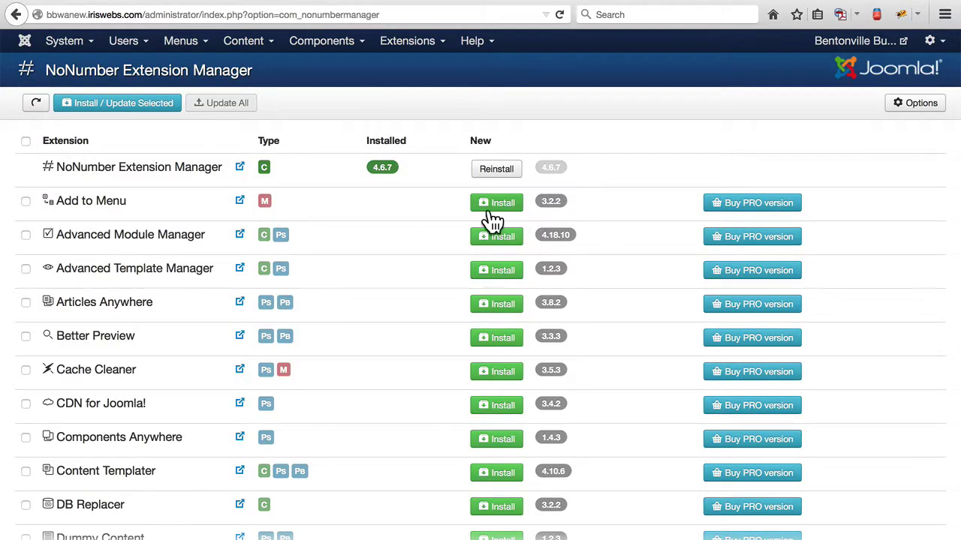
click(499, 201)
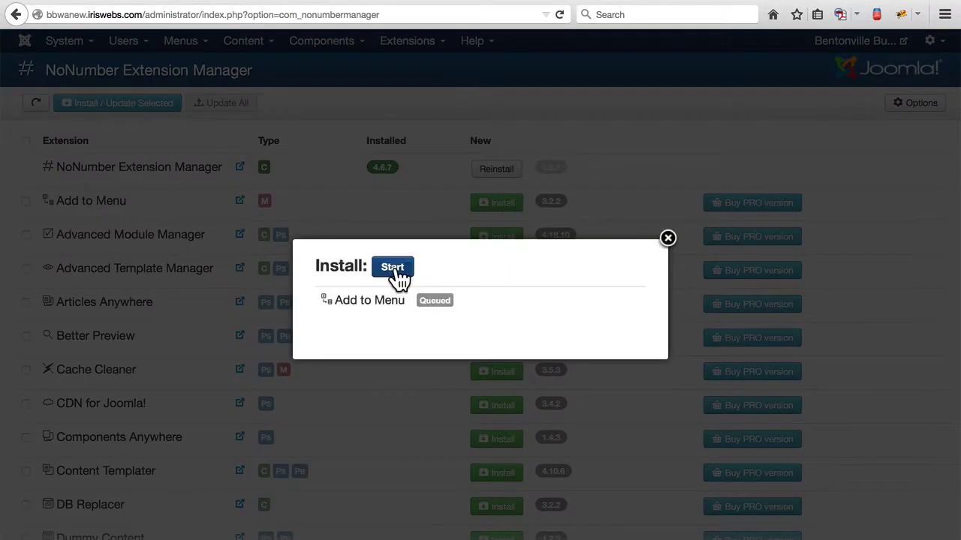
click(395, 272)
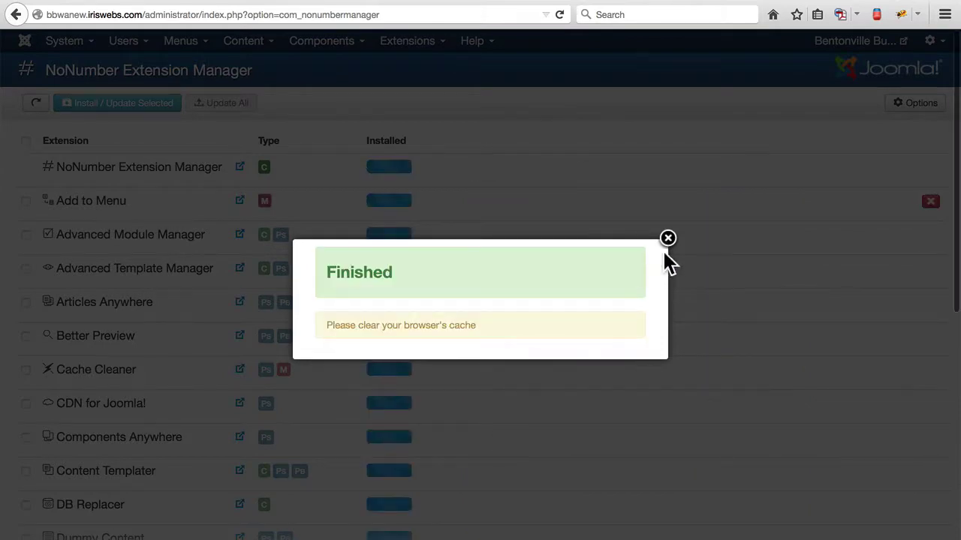
click(667, 240)
Install Modules Anywhere and Articles Anywhere 3.8.2 in NoNumber Extension Manager.
scroll(503, 445, down, 5)
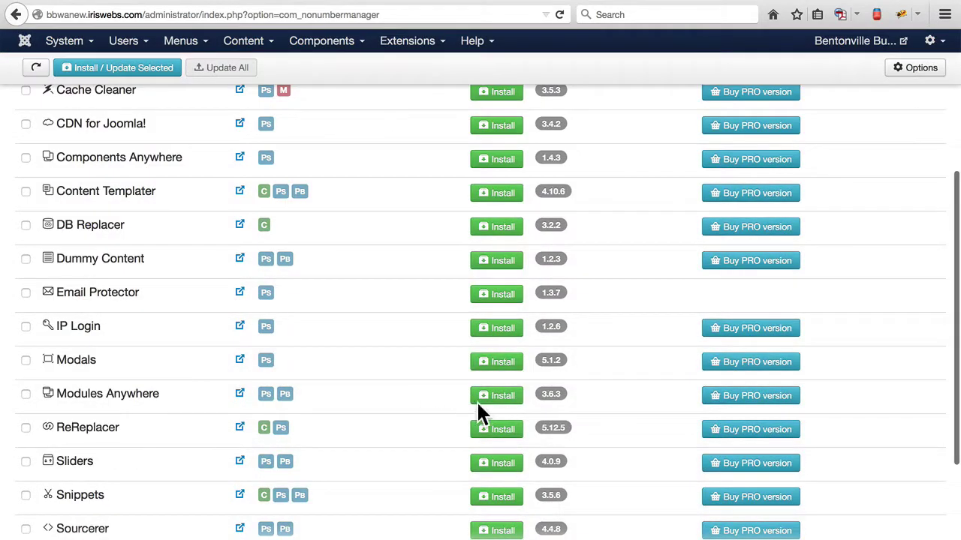
click(501, 396)
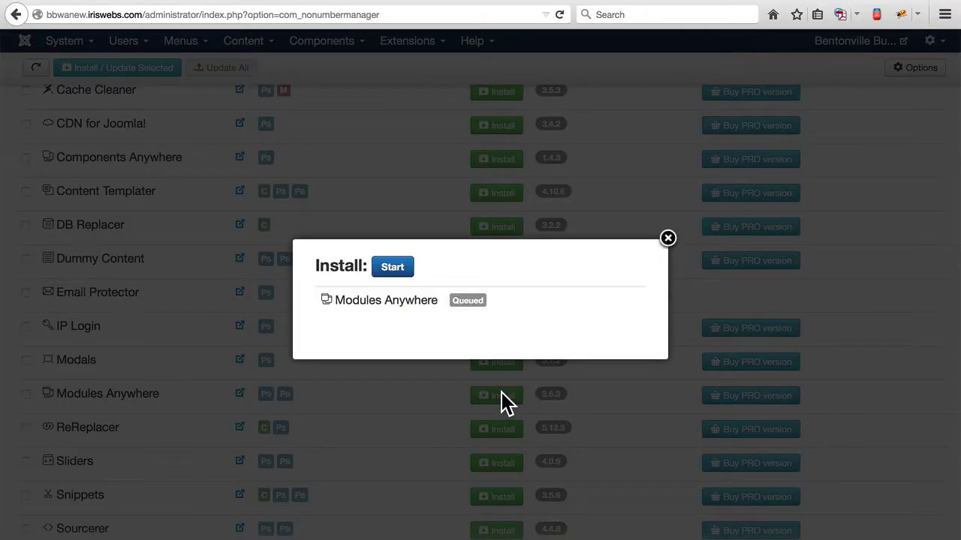
click(400, 268)
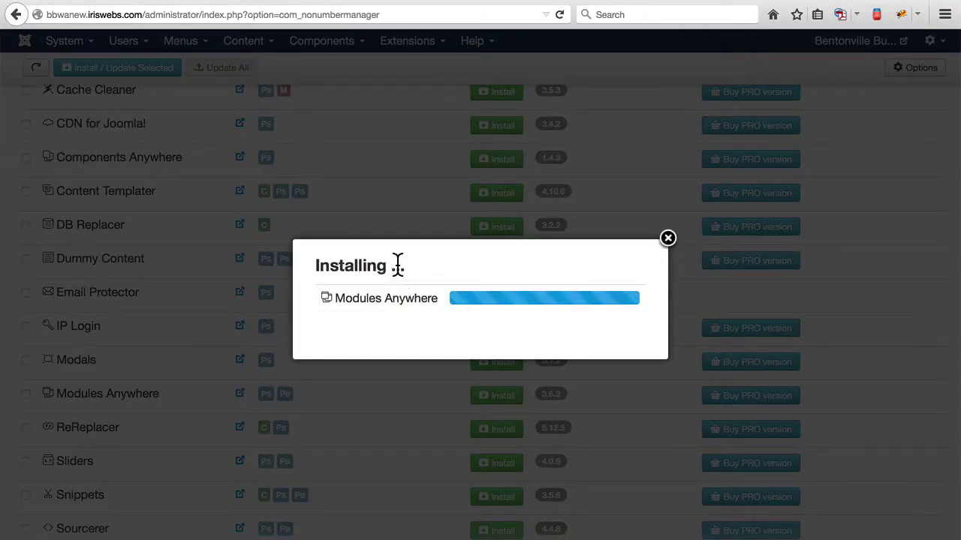
click(667, 252)
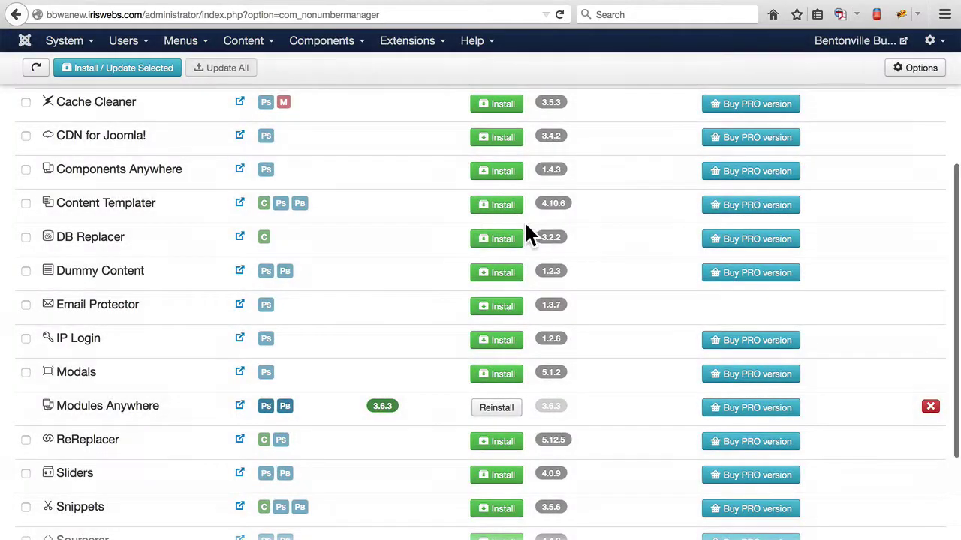
scroll(528, 234, up, 5)
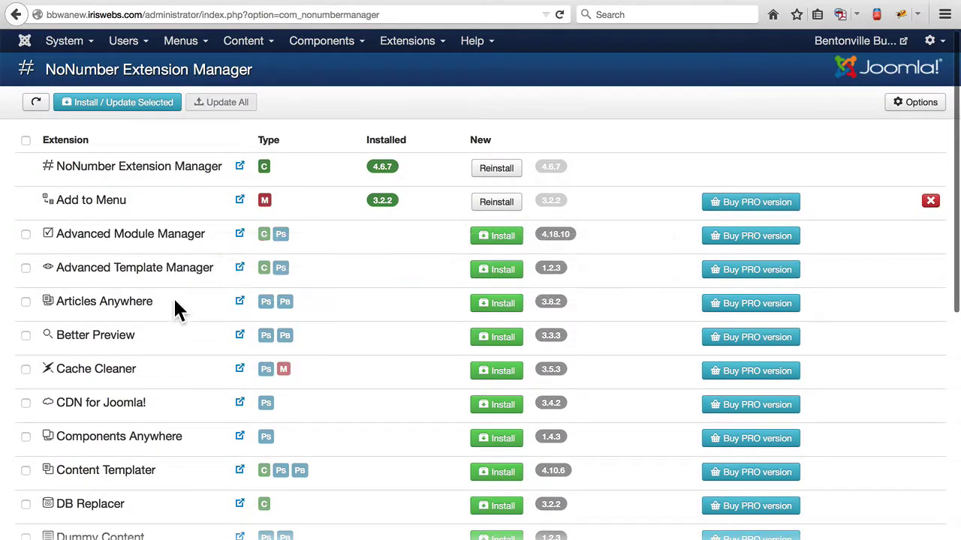
click(503, 304)
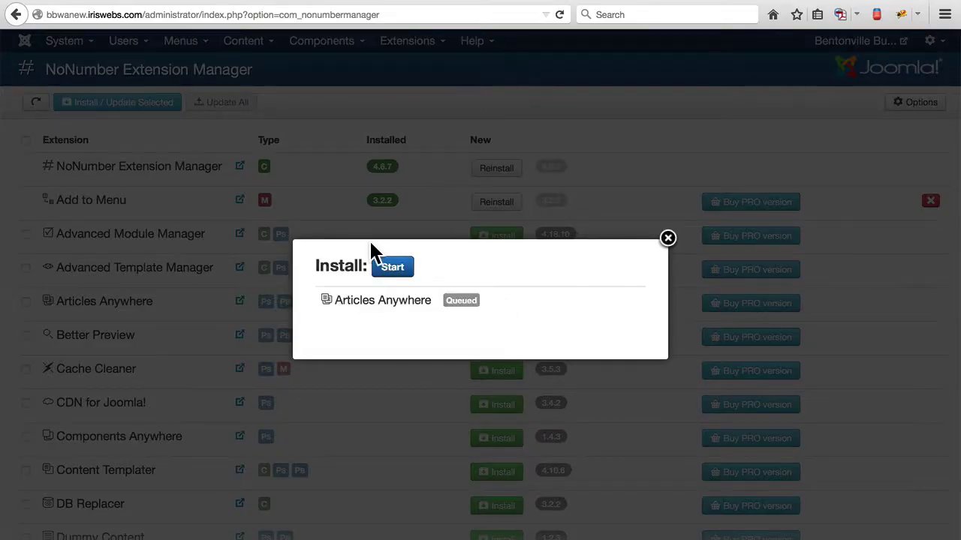
click(394, 270)
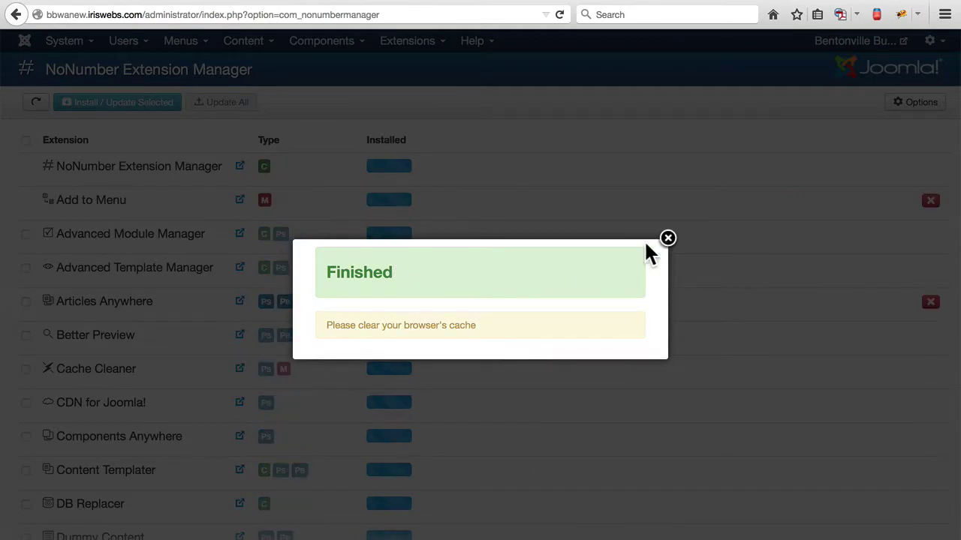
click(667, 238)
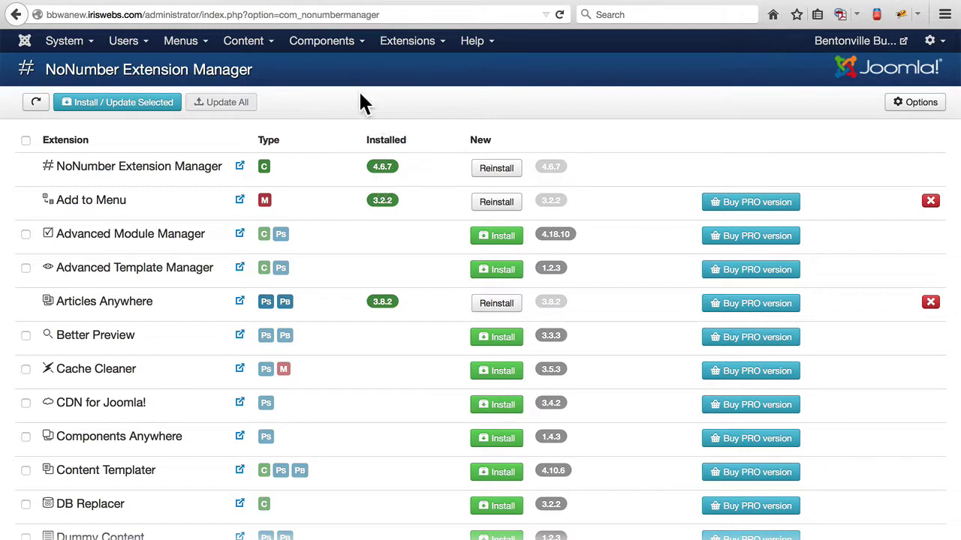
Browse the Components menu's list of installed components.
click(338, 51)
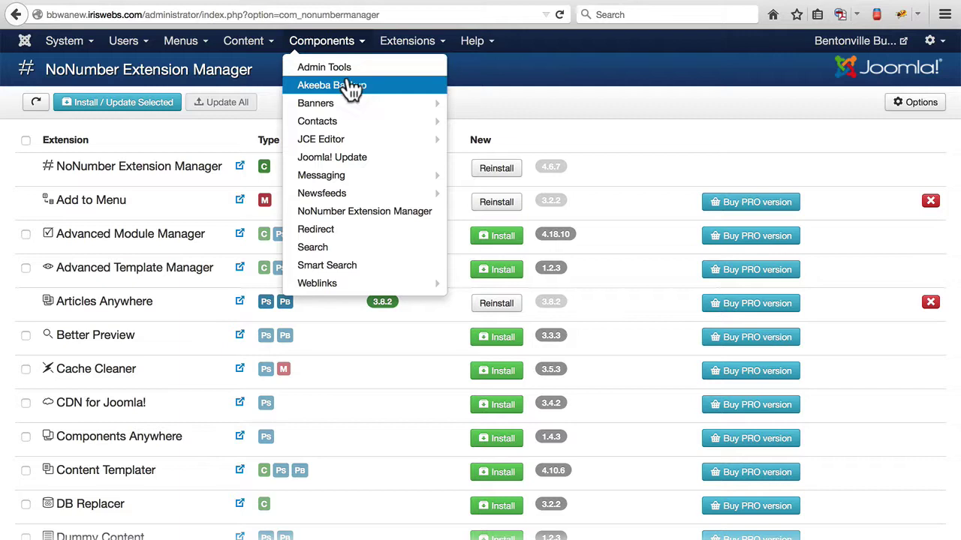
mouse_move(343, 142)
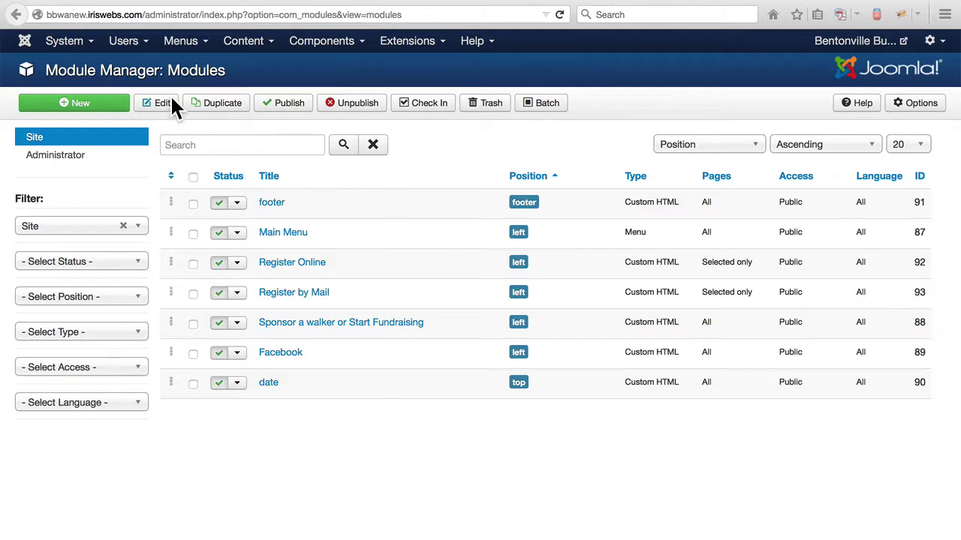
Check the empty <span></span> before 'October 5th, 2013' in the date module's source, then save it.
click(270, 387)
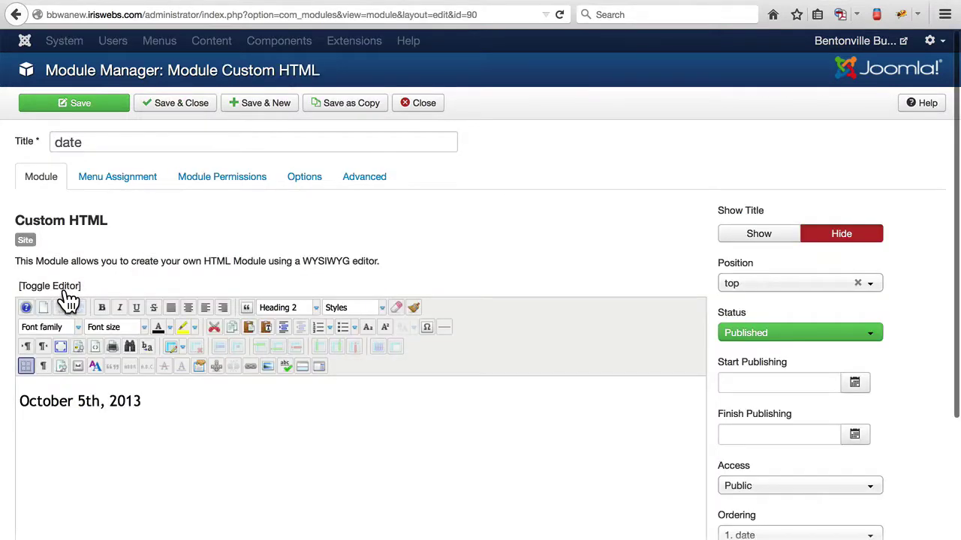
click(66, 291)
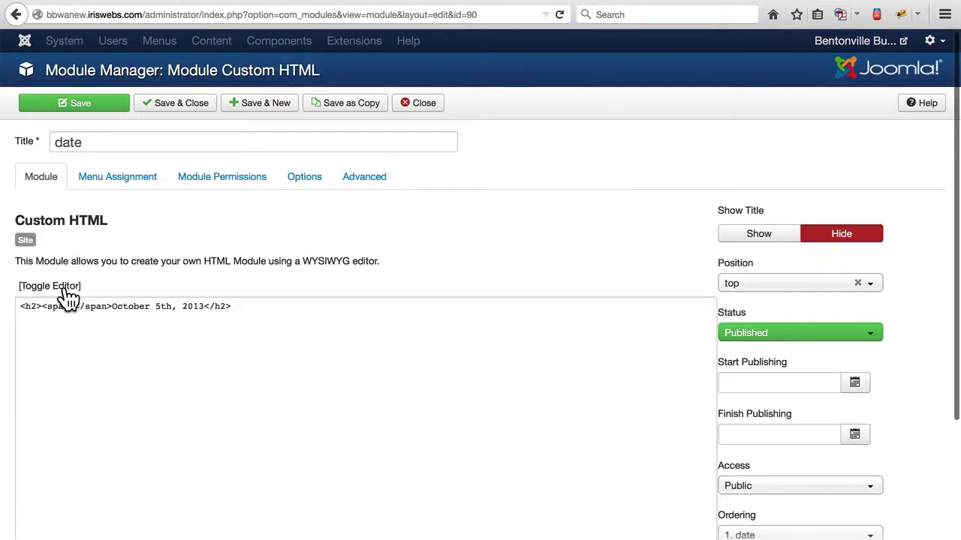
click(111, 306)
drag(111, 306, 42, 306)
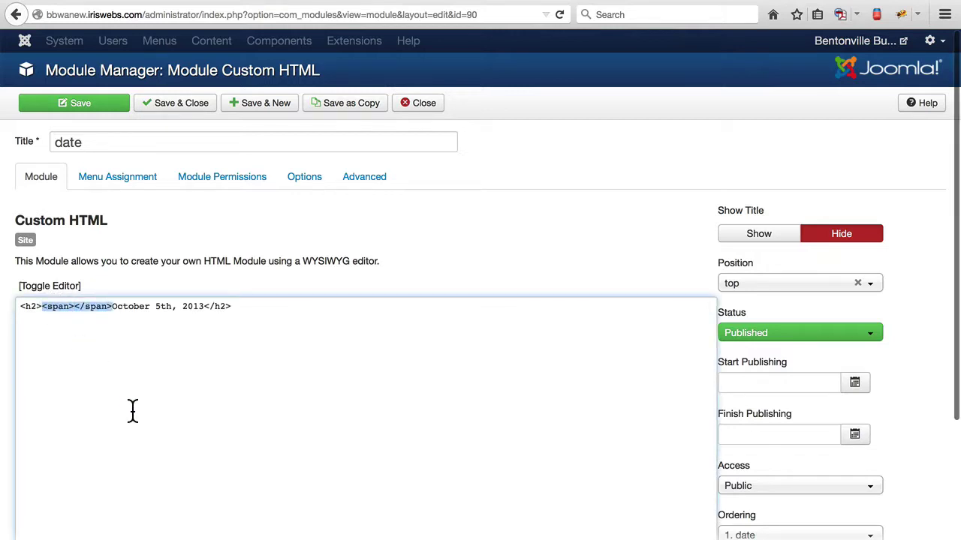
click(66, 289)
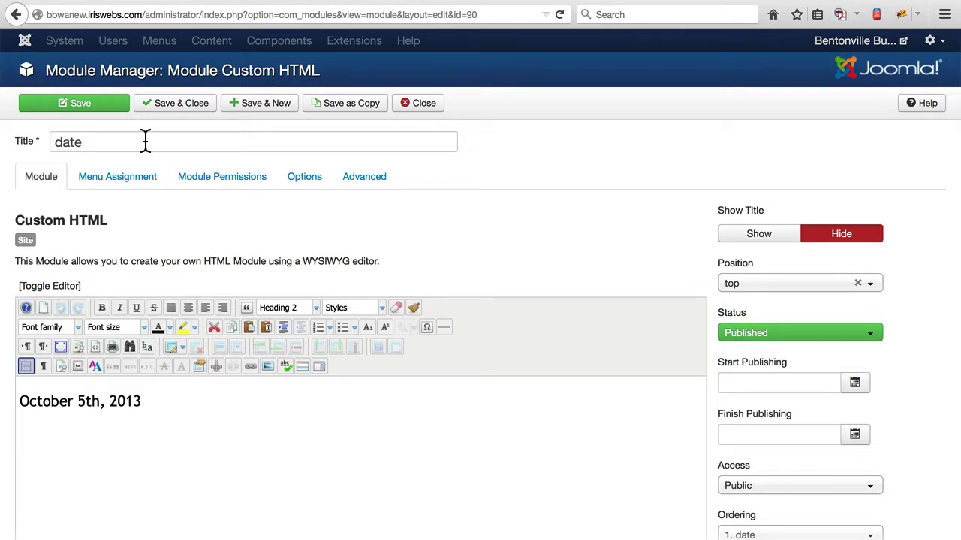
click(111, 107)
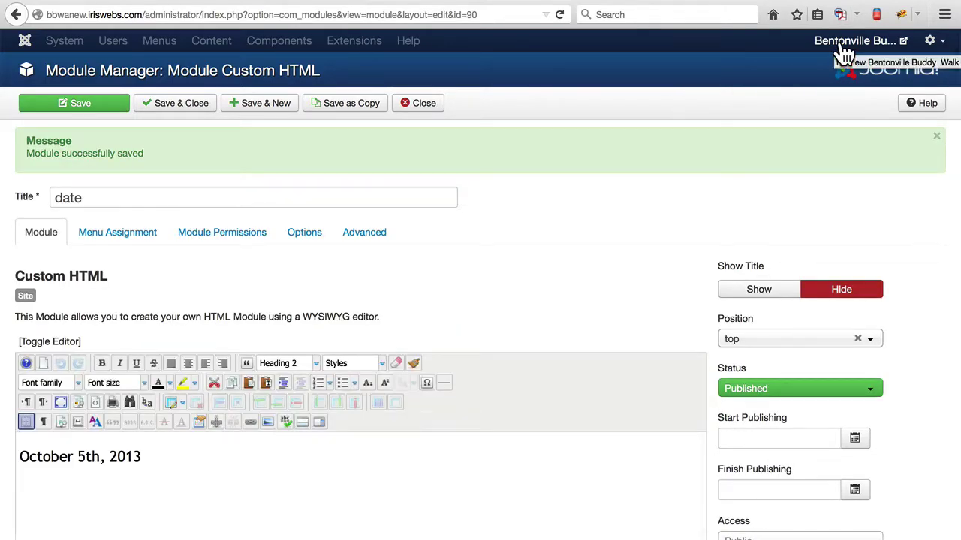
Open the public Bentonville Buddy Walk site to check the banner image.
click(844, 44)
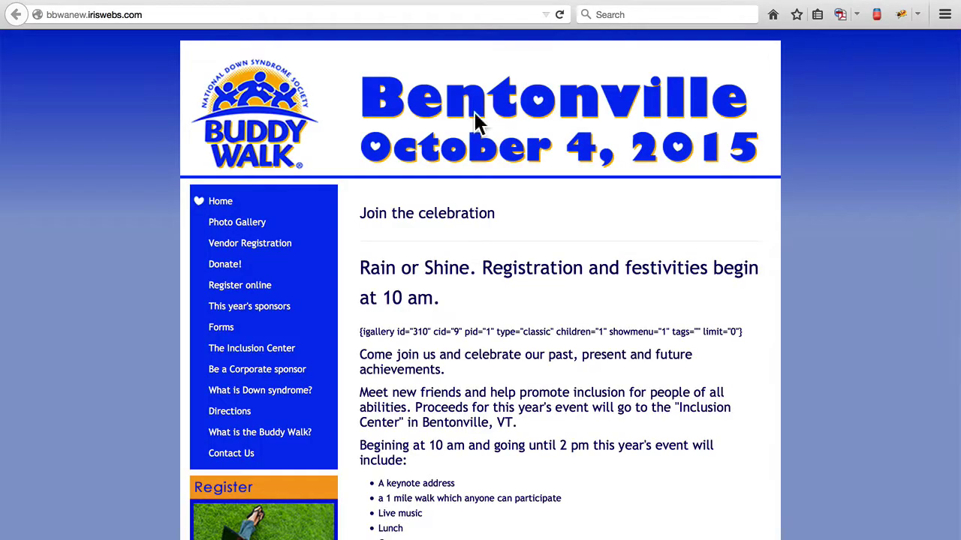